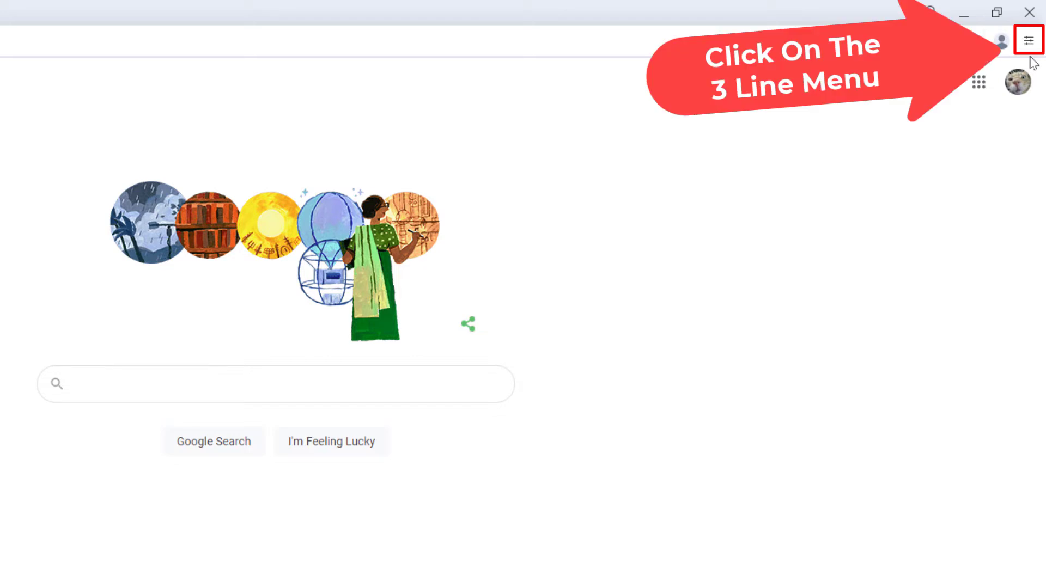
# Open Opera's Easy setup panel from the toolbar menu icon
pyautogui.click(1029, 41)
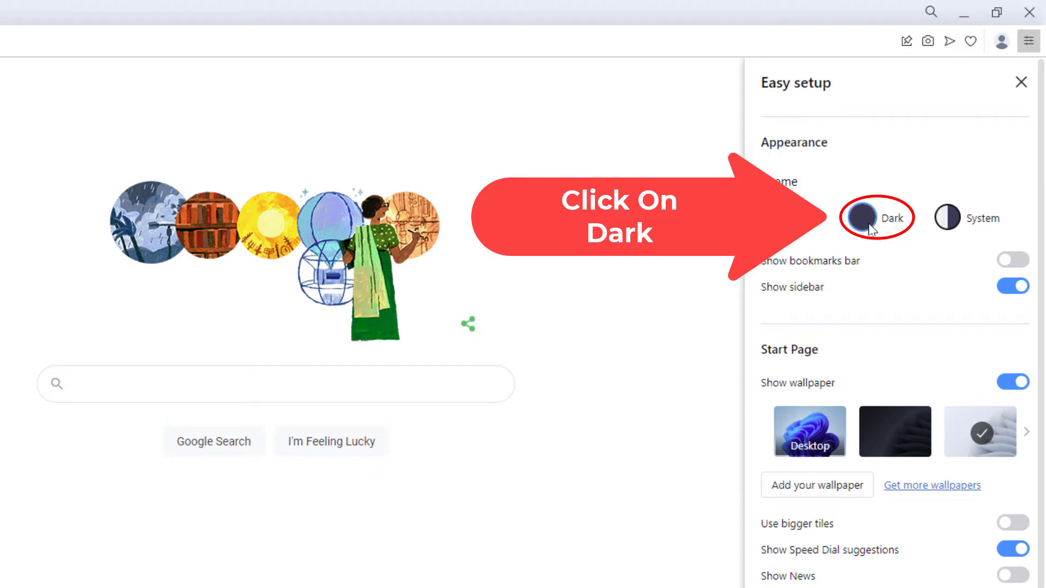
# Choose the Dark theme in Easy setup and enable Force dark theme on pages
pyautogui.click(868, 224)
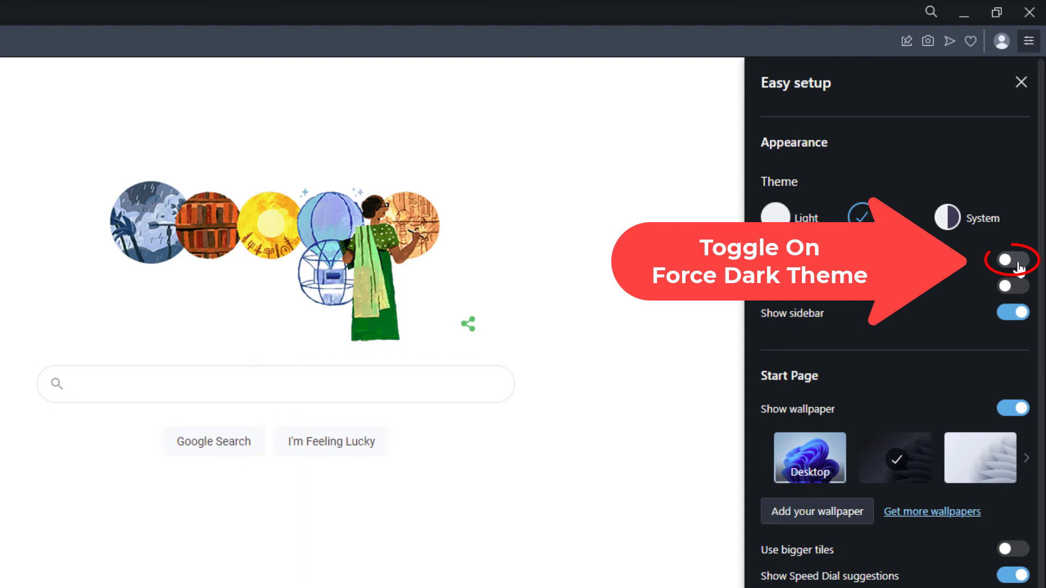
pyautogui.click(1014, 260)
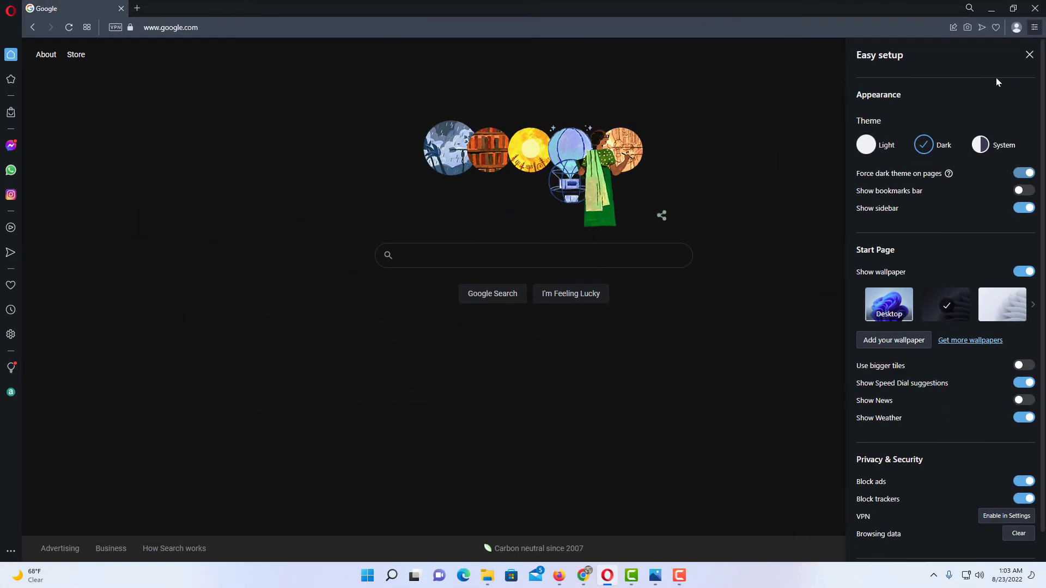
# Close the Easy setup panel to reveal the dark Google homepage
pyautogui.click(1029, 55)
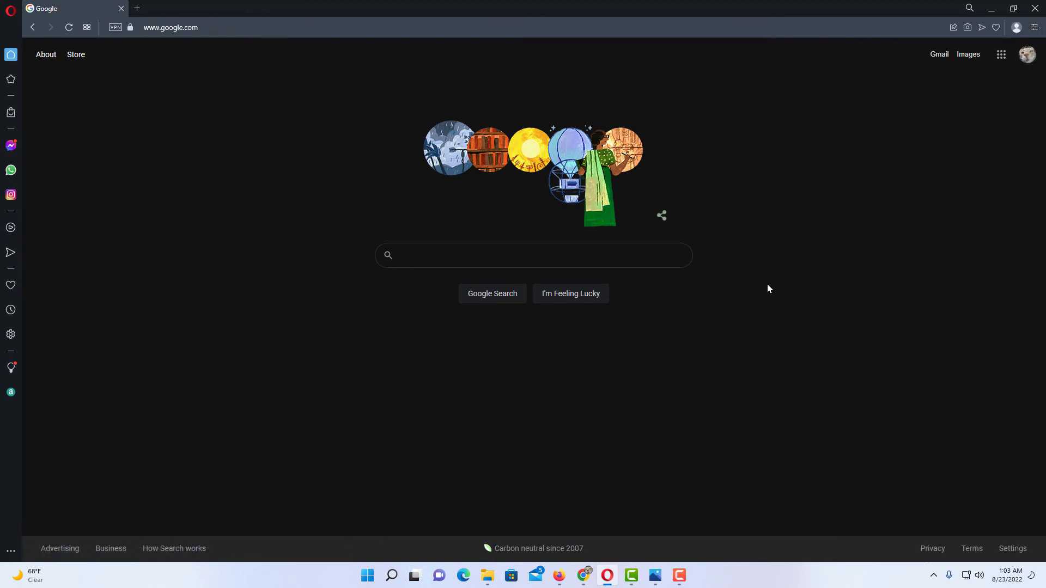